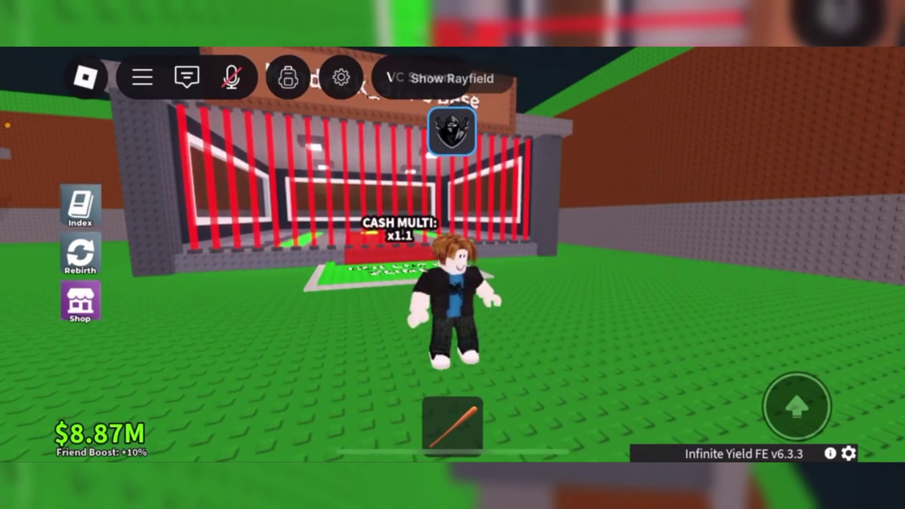
Open the Trax Spawner Rayfield panel from the Show Rayfield button.
{"action": "left_click", "coordinate": [452, 77]}
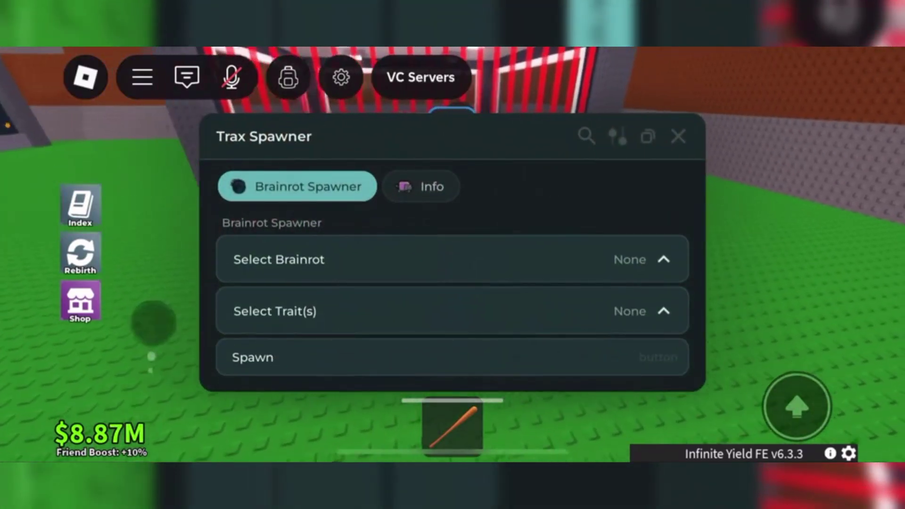
Choose Chicleteira Bicicleteira as the brainrot and add Galactic to its traits.
{"action": "left_click", "coordinate": [453, 260]}
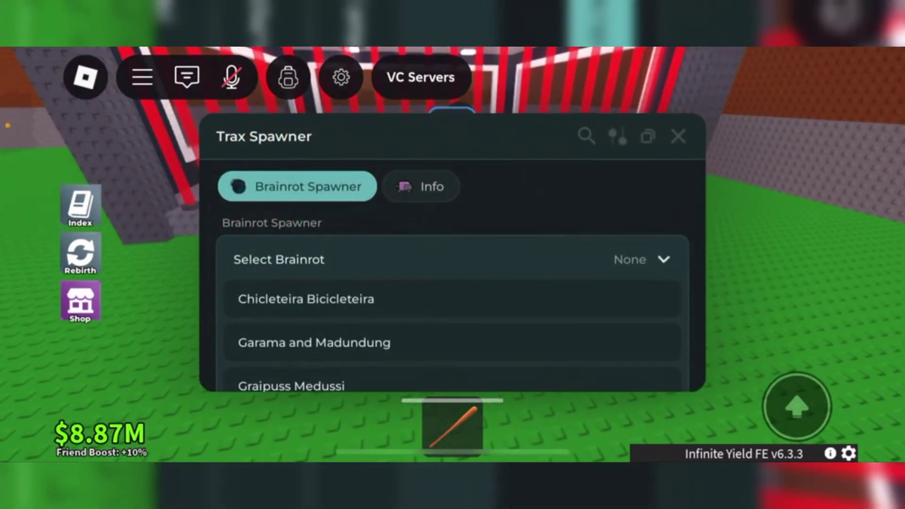
{"action": "left_click", "coordinate": [452, 298]}
{"action": "left_click", "coordinate": [453, 311]}
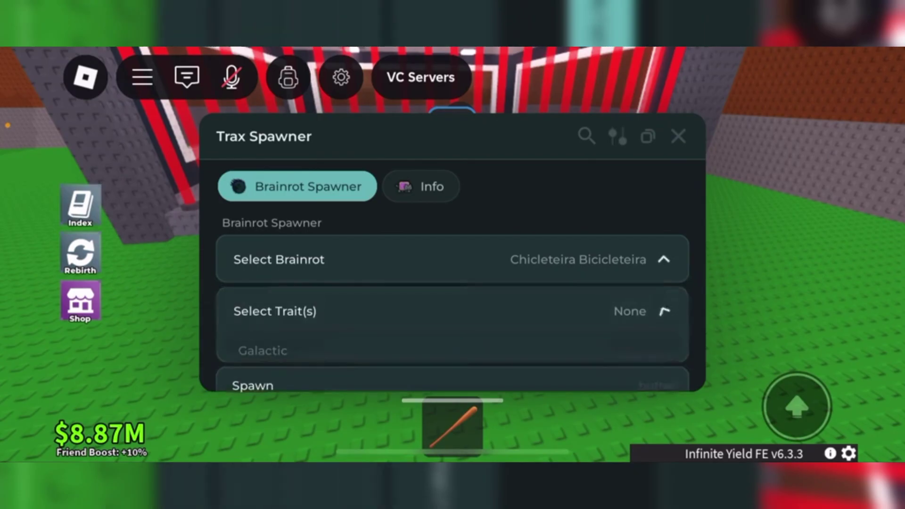
{"action": "left_click", "coordinate": [452, 270]}
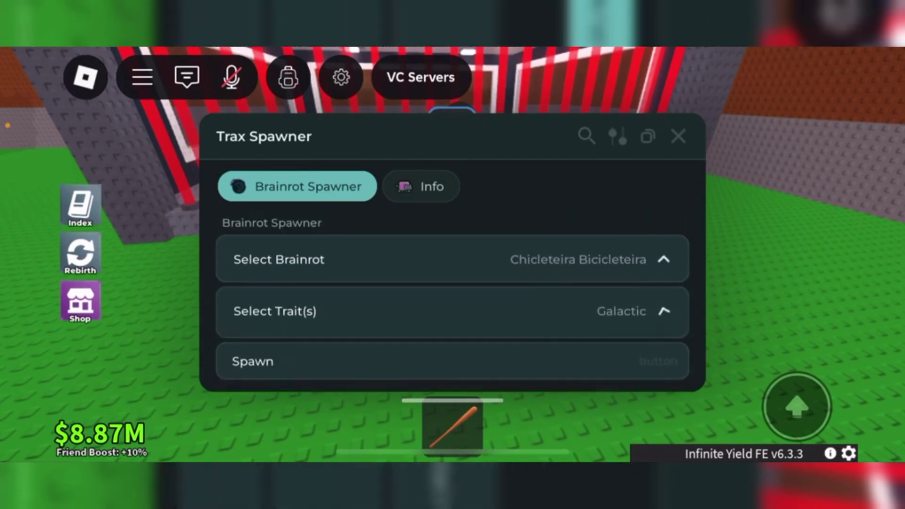
{"action": "left_click", "coordinate": [452, 311]}
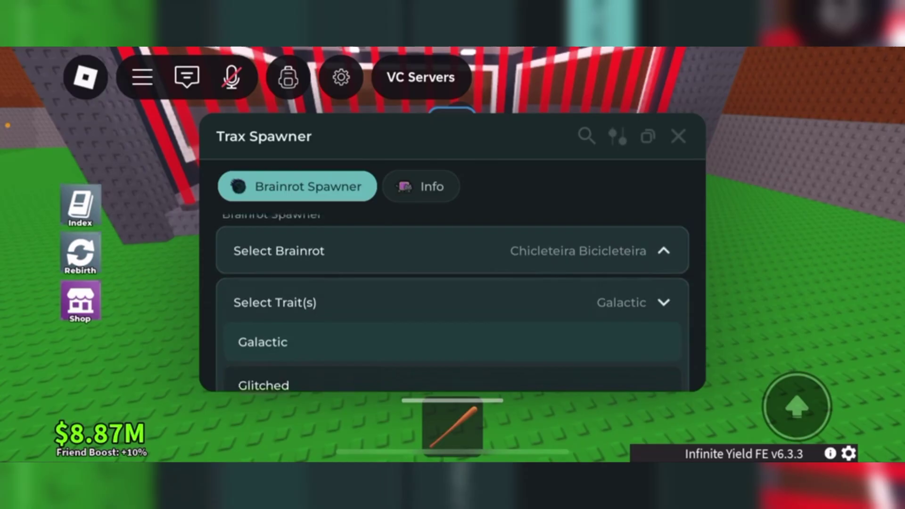
{"action": "scroll", "coordinate": [452, 311], "scroll_direction": "down", "scroll_amount": 3}
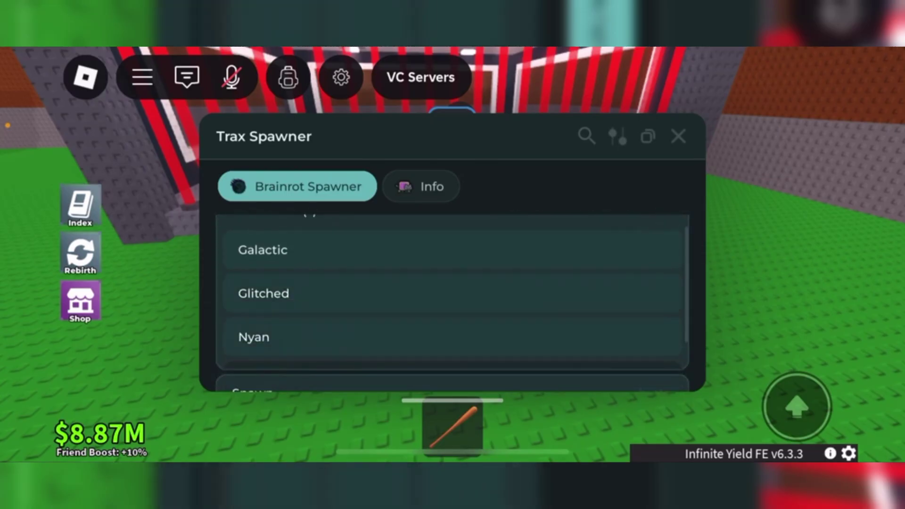
{"action": "scroll", "coordinate": [452, 297], "scroll_direction": "down", "scroll_amount": 1}
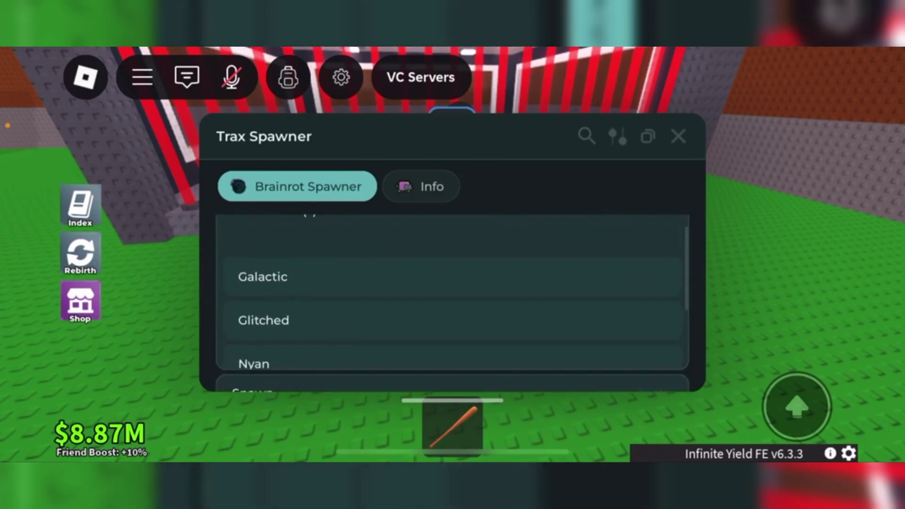
Spawn three Chicleteira Bicicleteira brainrots, close the spawner, and walk onto the collect pads.
{"action": "left_click", "coordinate": [453, 386]}
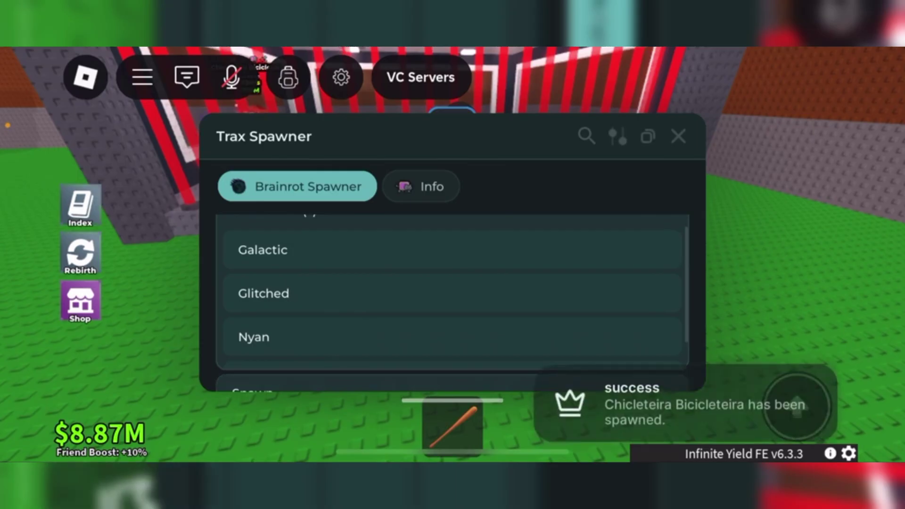
{"action": "scroll", "coordinate": [453, 297], "scroll_direction": "up", "scroll_amount": 3}
{"action": "left_click", "coordinate": [663, 311]}
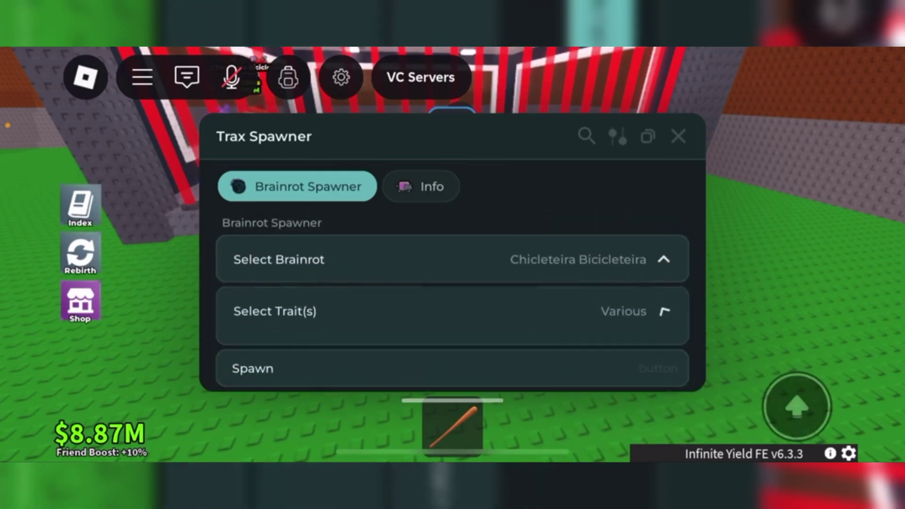
{"action": "left_click", "coordinate": [453, 357]}
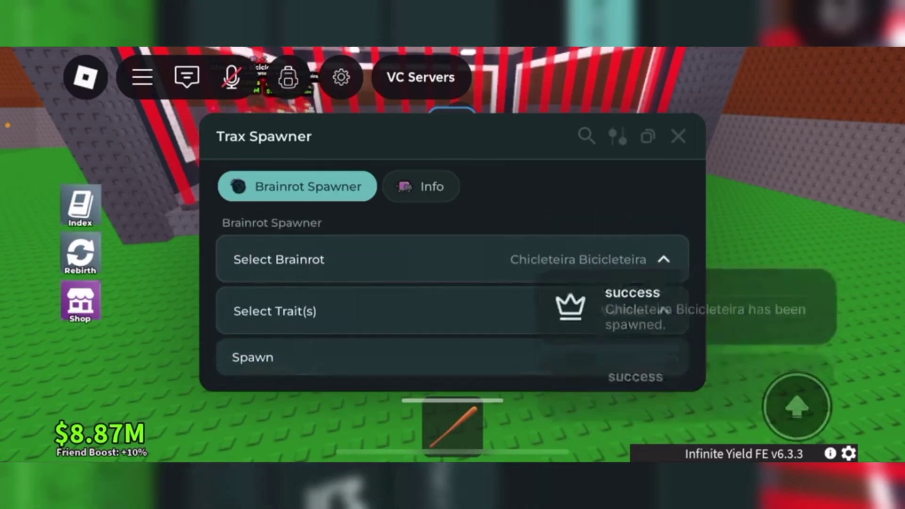
{"action": "left_click", "coordinate": [452, 357]}
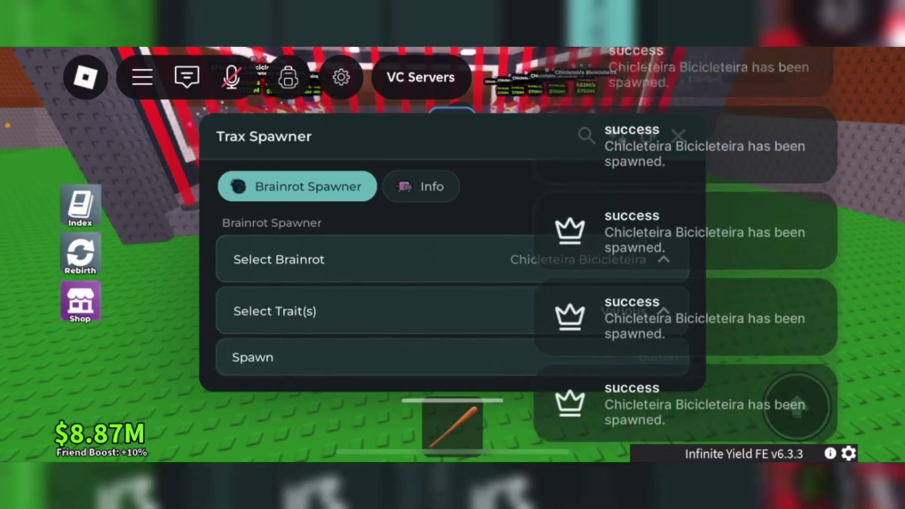
{"action": "left_click", "coordinate": [679, 135]}
{"action": "mouse_move", "coordinate": [174, 311]}
{"action": "left_mouse_down"}
{"action": "mouse_move", "coordinate": [127, 322]}
{"action": "mouse_move", "coordinate": [174, 268]}
{"action": "left_mouse_up"}
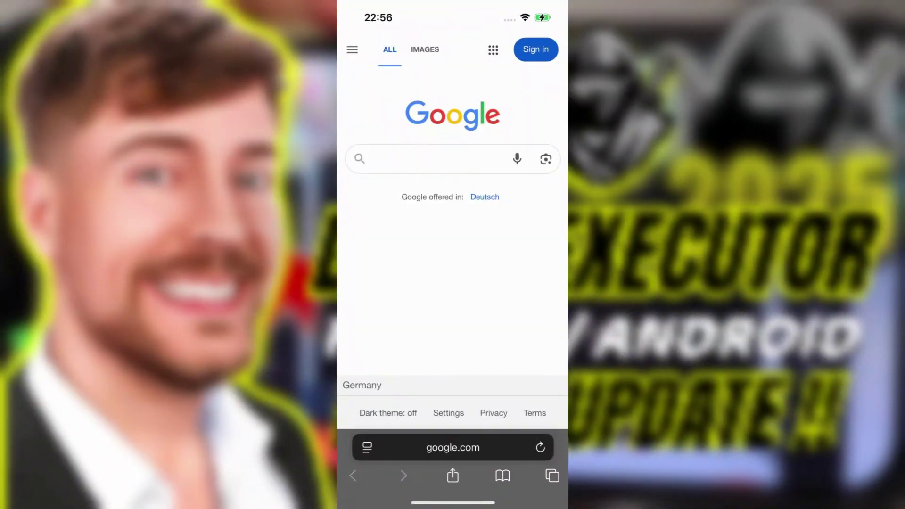
Search Google for robloxmod.shop.
{"action": "left_click", "coordinate": [435, 158]}
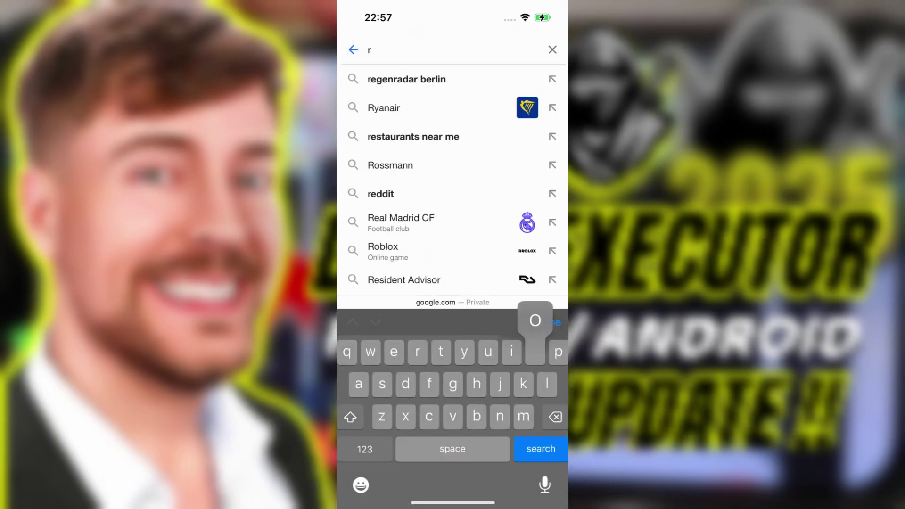
{"action": "type", "text": "obloxmod.shop"}
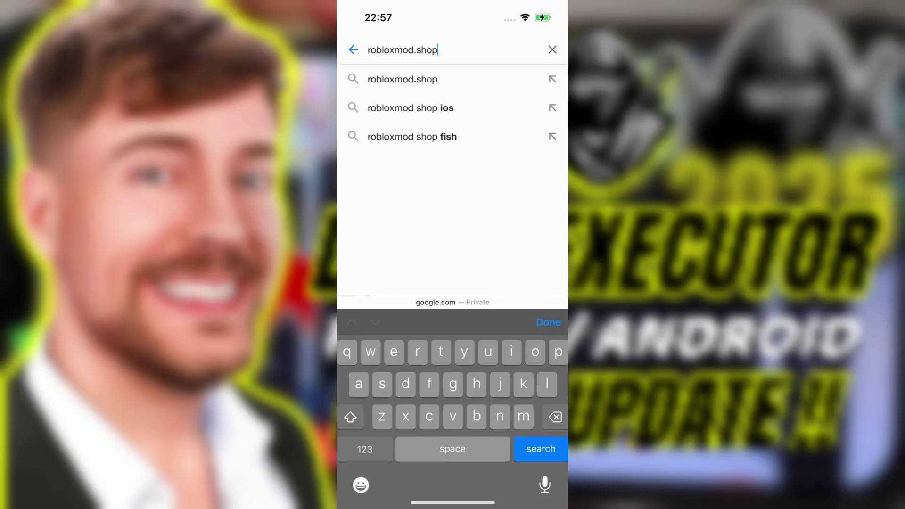
{"action": "key", "text": "Return"}
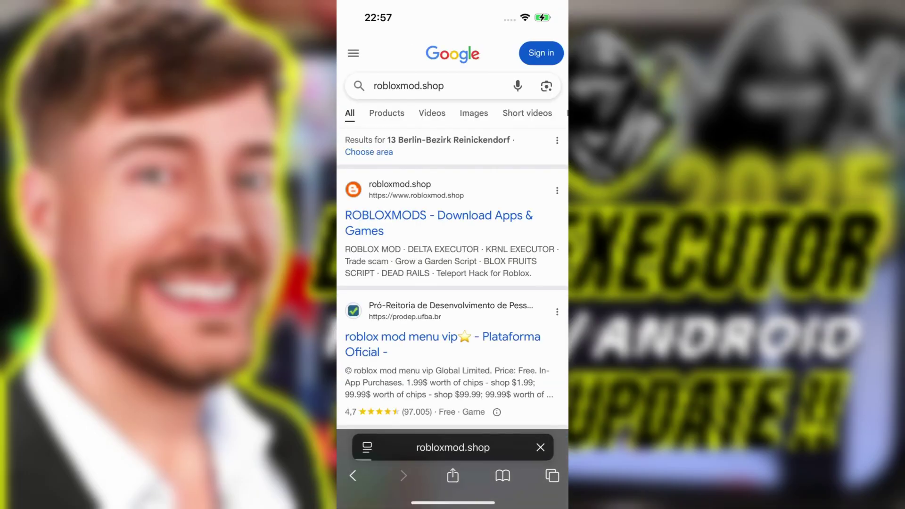
Open the robloxmod.shop result and start the iOS Delta Executor download.
{"action": "left_click", "coordinate": [439, 215]}
{"action": "scroll", "coordinate": [452, 283], "scroll_direction": "down", "scroll_amount": 5}
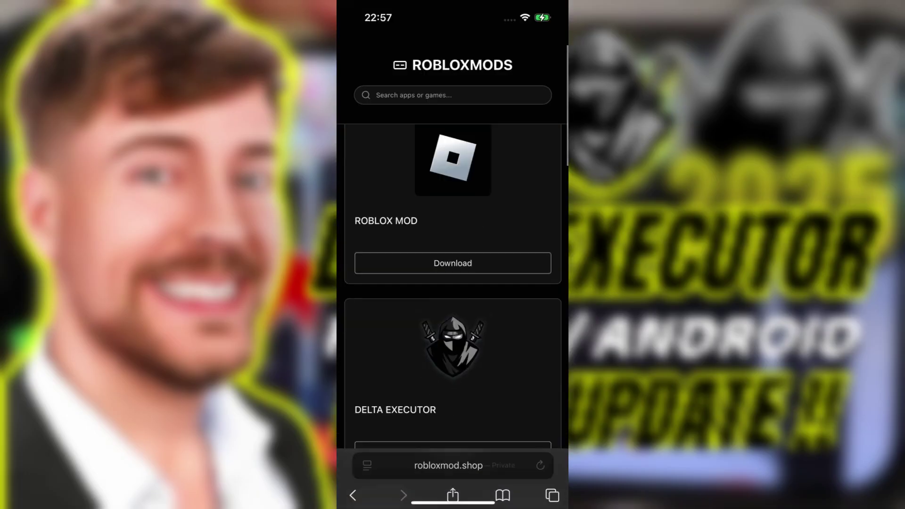
{"action": "left_click", "coordinate": [452, 265]}
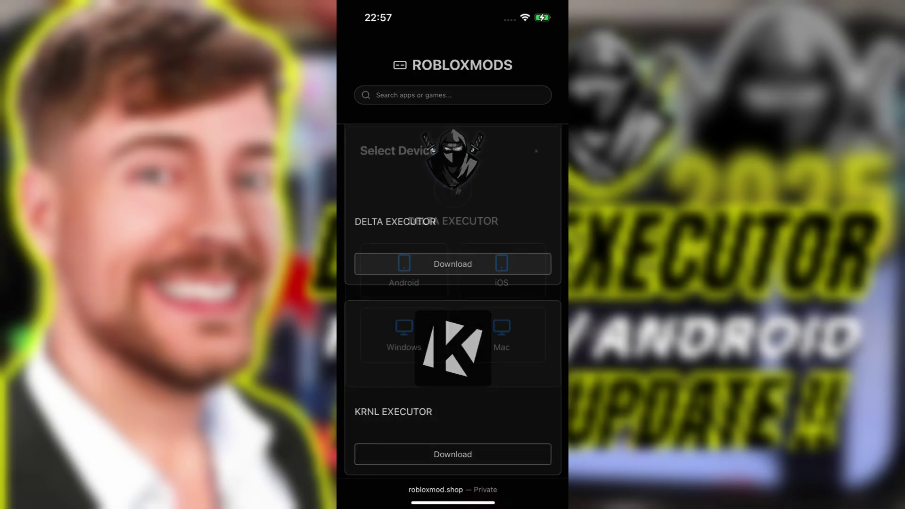
{"action": "left_click", "coordinate": [499, 264]}
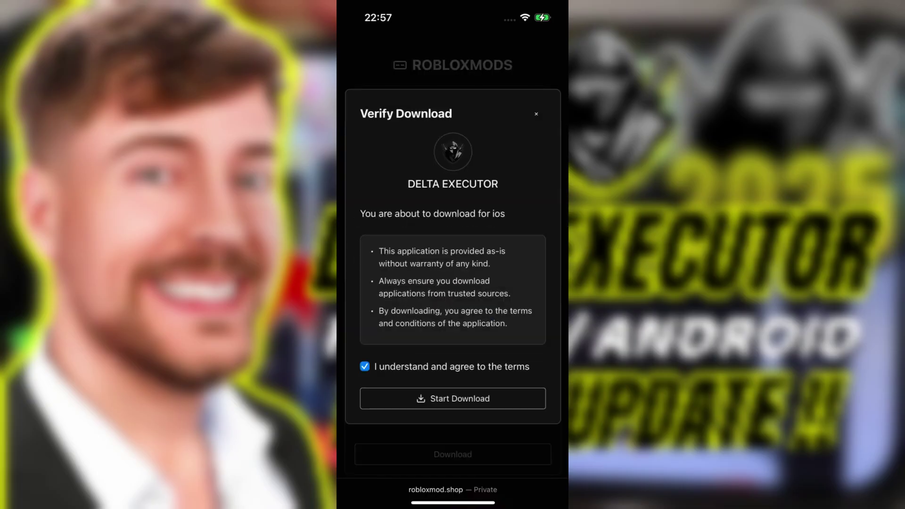
{"action": "left_click", "coordinate": [453, 398]}
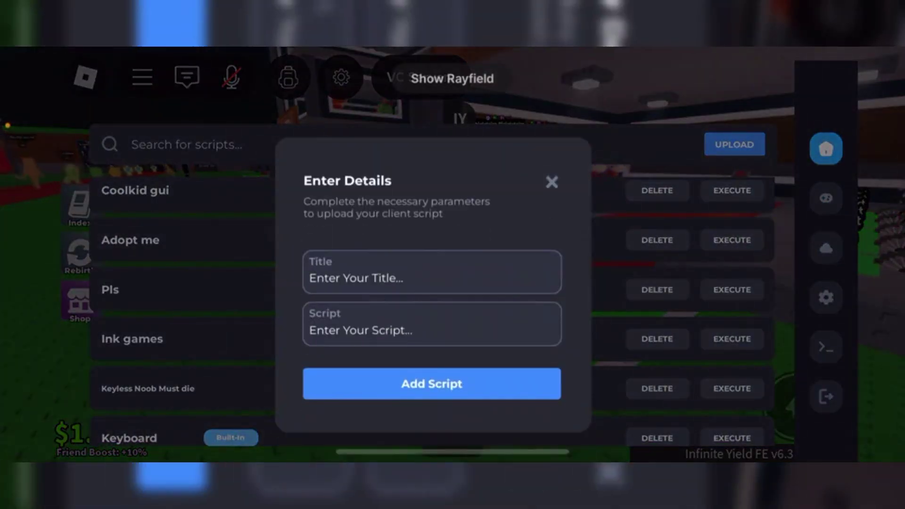
Enter 'Trax Spawner' as the script title.
{"action": "left_click", "coordinate": [431, 272]}
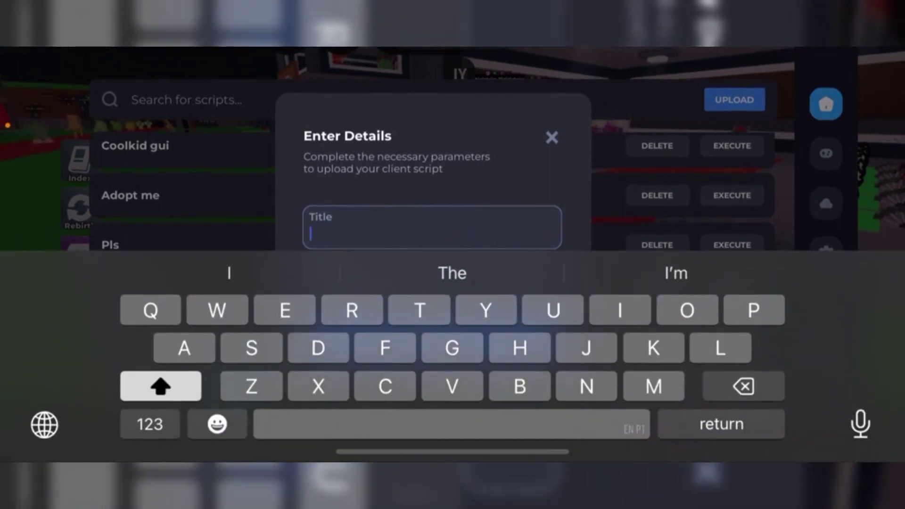
{"action": "type", "text": "Trax"}
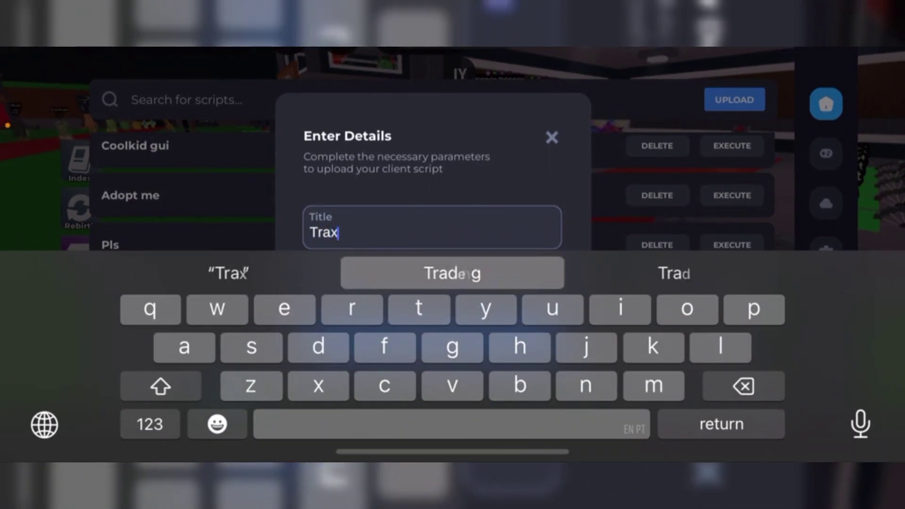
{"action": "left_click", "coordinate": [451, 273]}
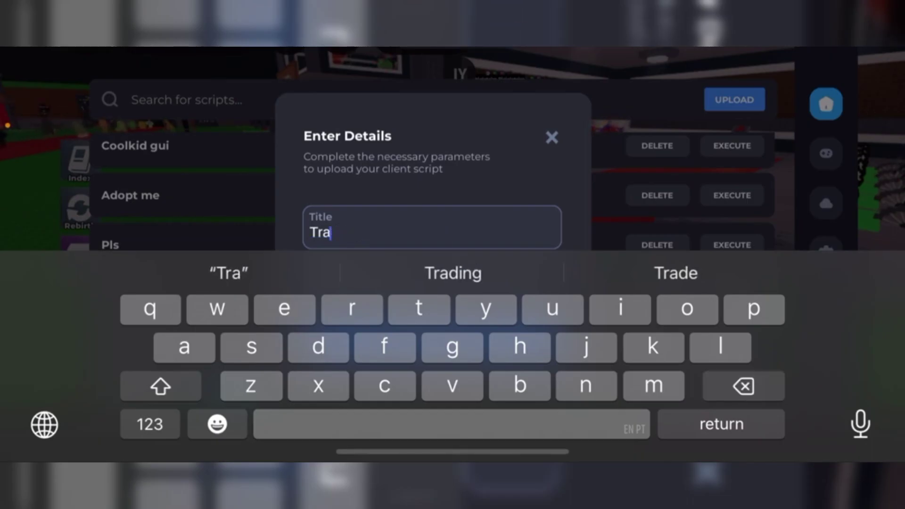
{"action": "type", "text": "x"}
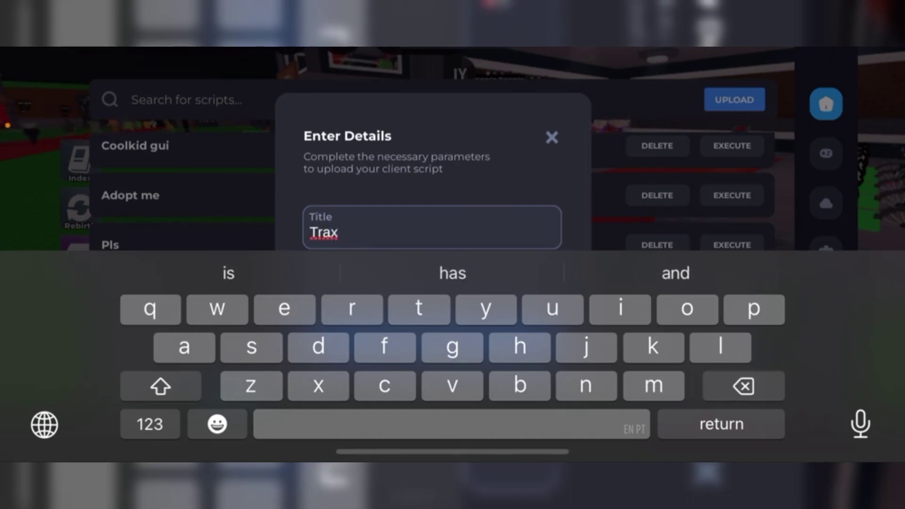
{"action": "type", "text": " spawn"}
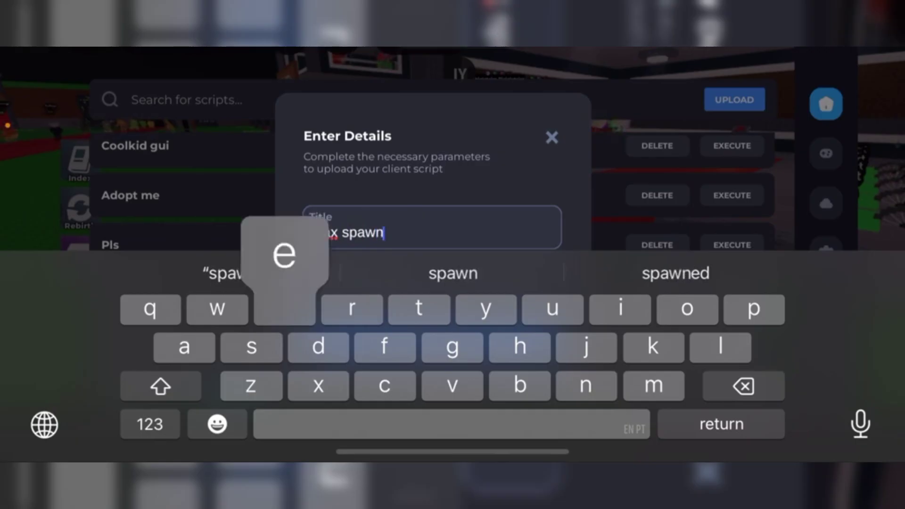
{"action": "type", "text": "er"}
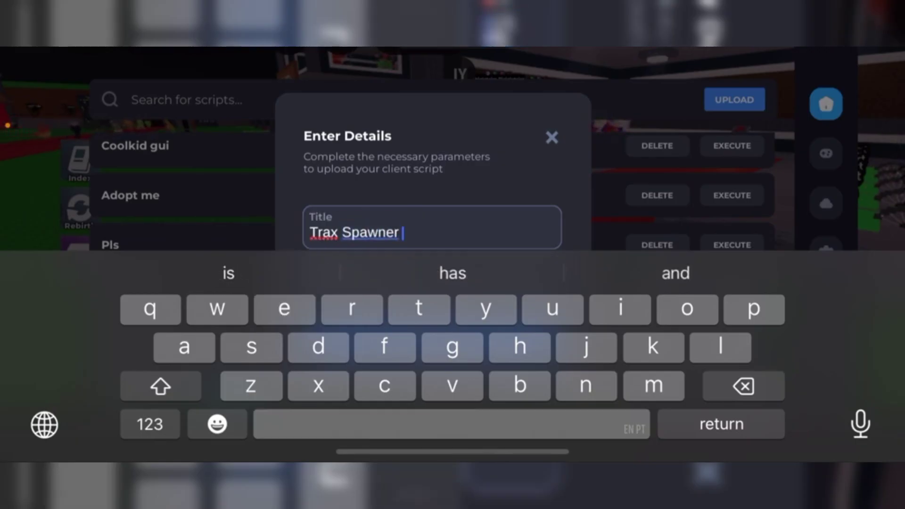
{"action": "left_click", "coordinate": [721, 423]}
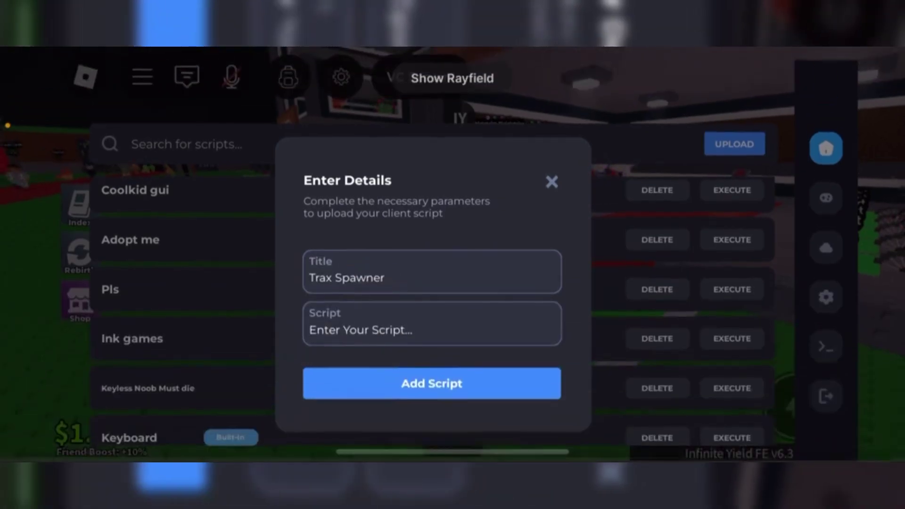
Paste the loadstring code into the Script field.
{"action": "left_click", "coordinate": [432, 327]}
{"action": "left_click", "coordinate": [326, 232]}
{"action": "left_click", "coordinate": [268, 189]}
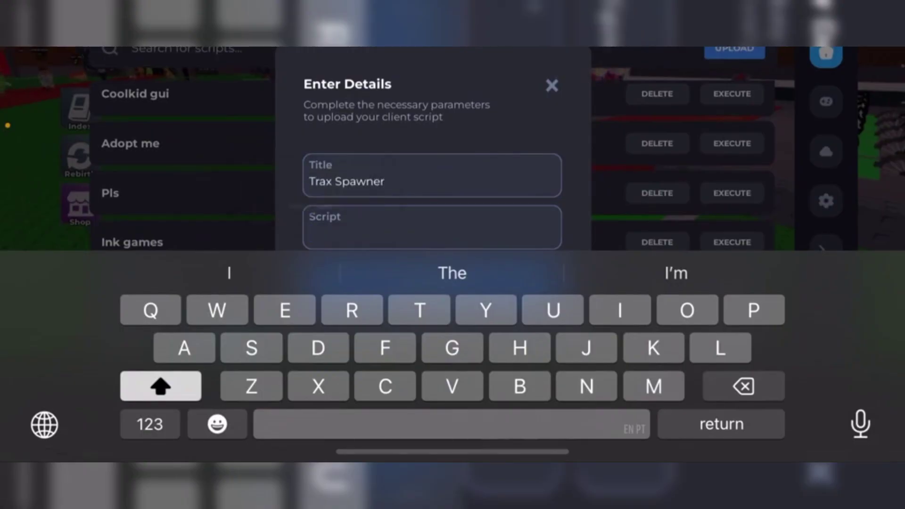
{"action": "left_click", "coordinate": [721, 423]}
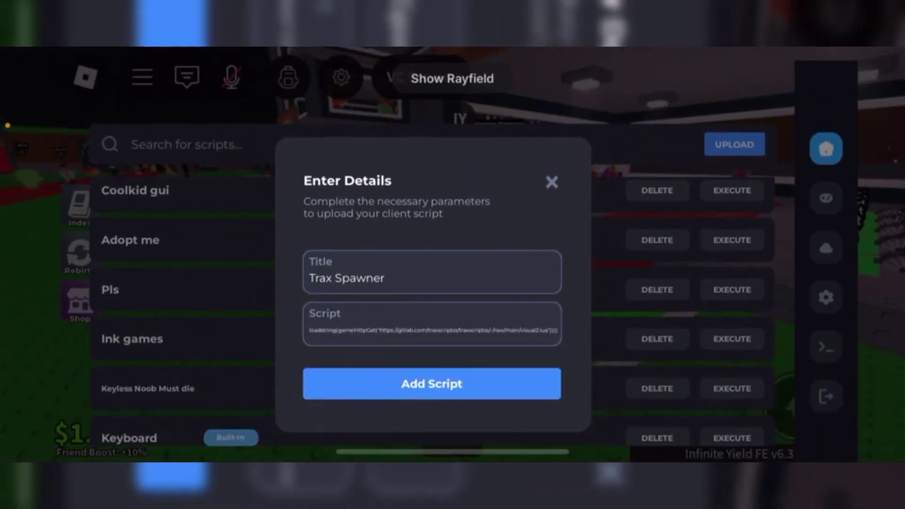